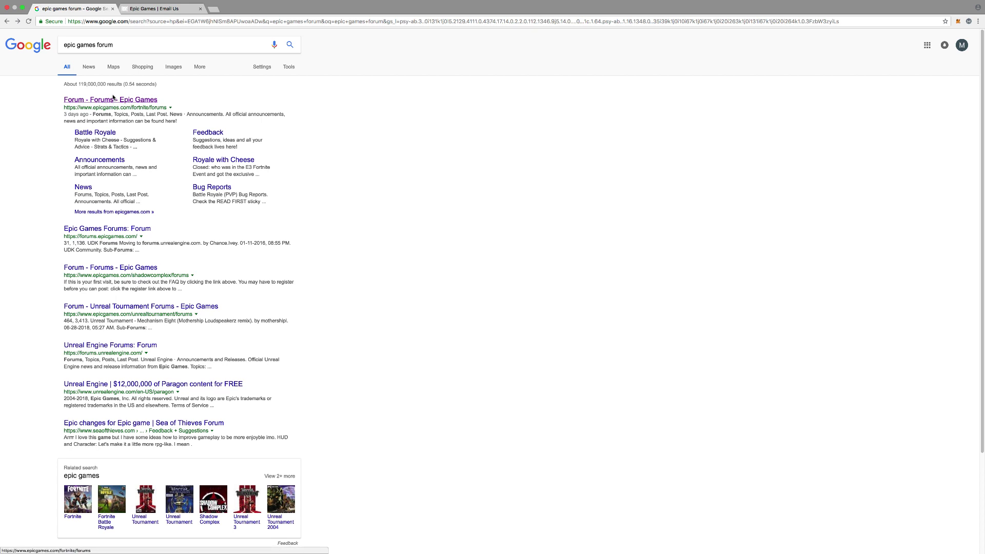
Step: Reselect the 'epic games forum' search query and dismiss the suggestion list
left_click_drag(114, 45, 36, 45)
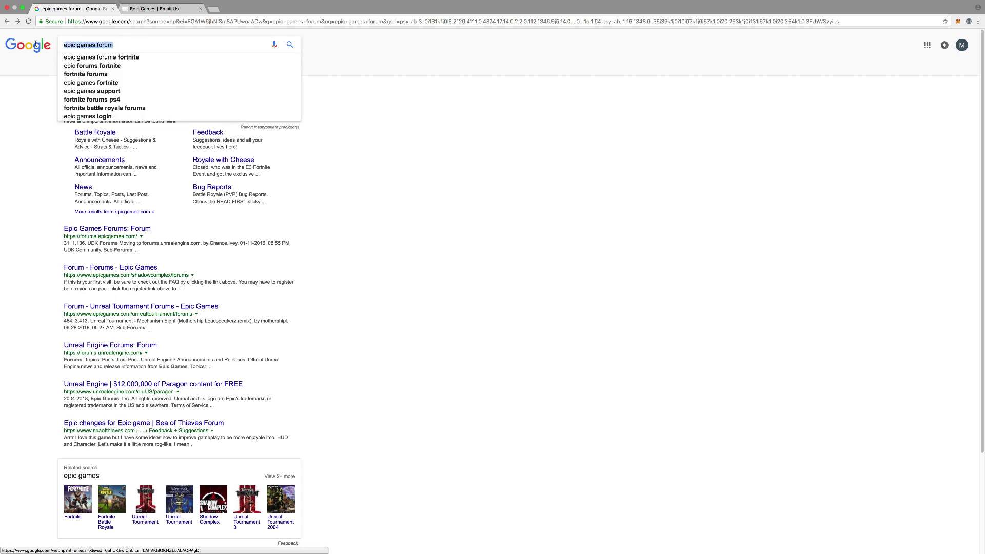
left_click(20, 82)
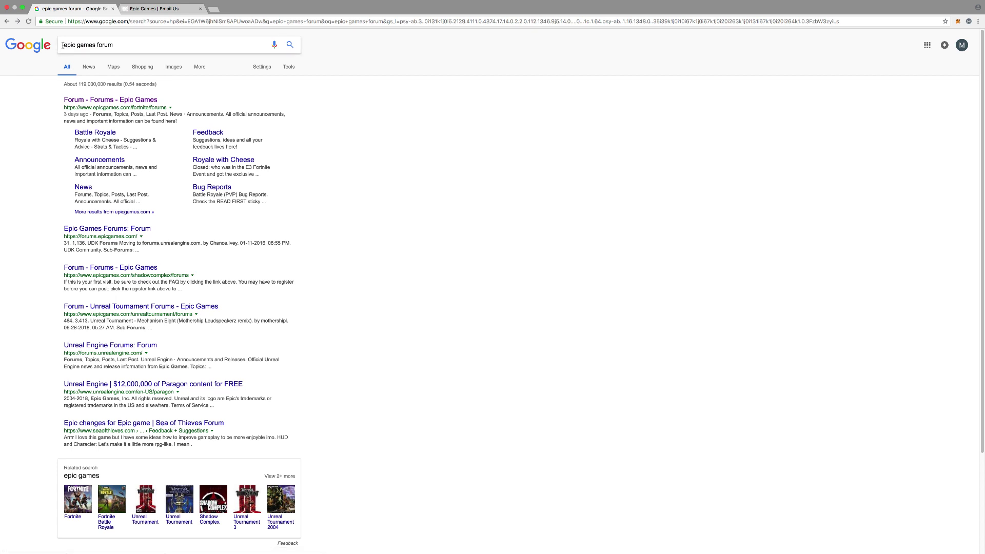
left_click(125, 45)
left_click(41, 72)
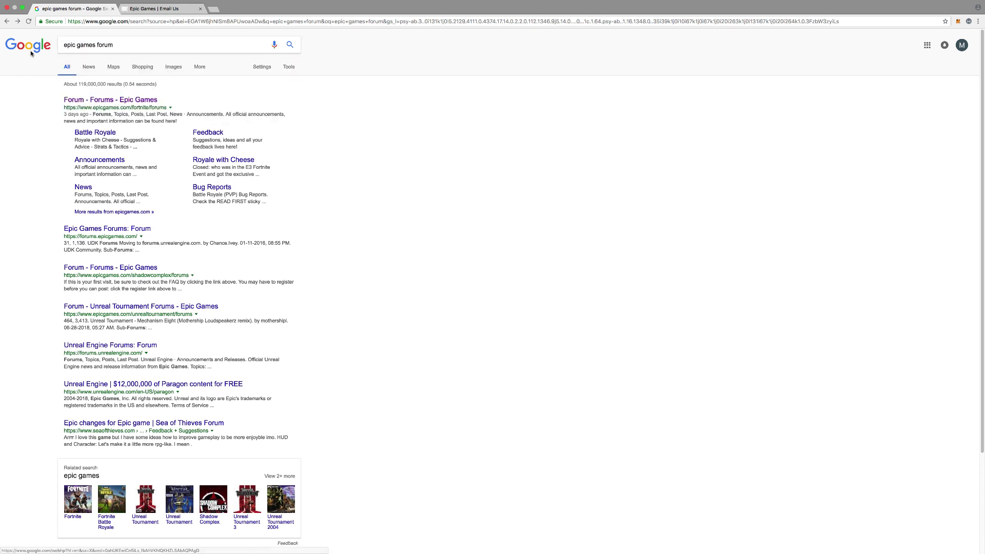
Step: Go from the Epic Games forums through the footer's Help link to the Support Center's Email Us form
left_click(98, 105)
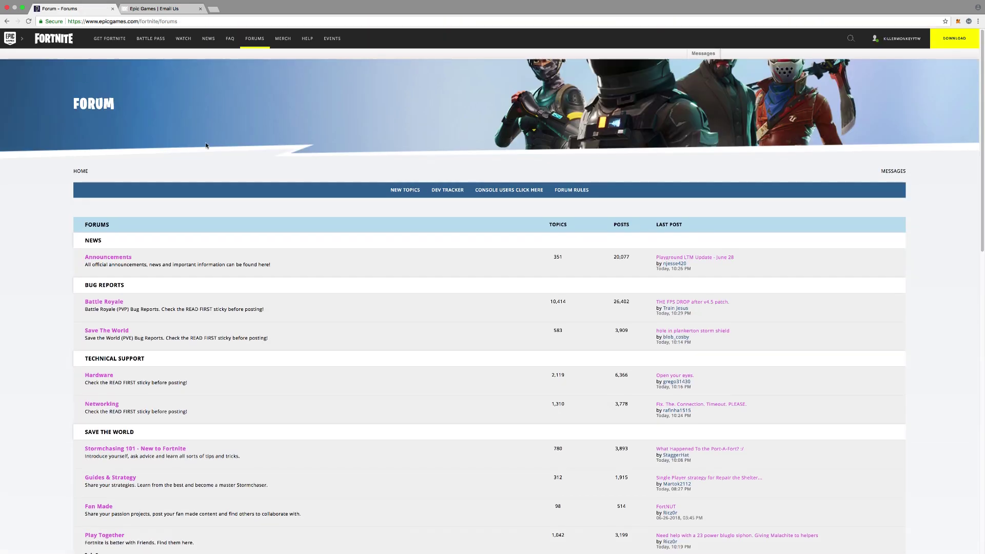
scroll(351, 139, "down", 20)
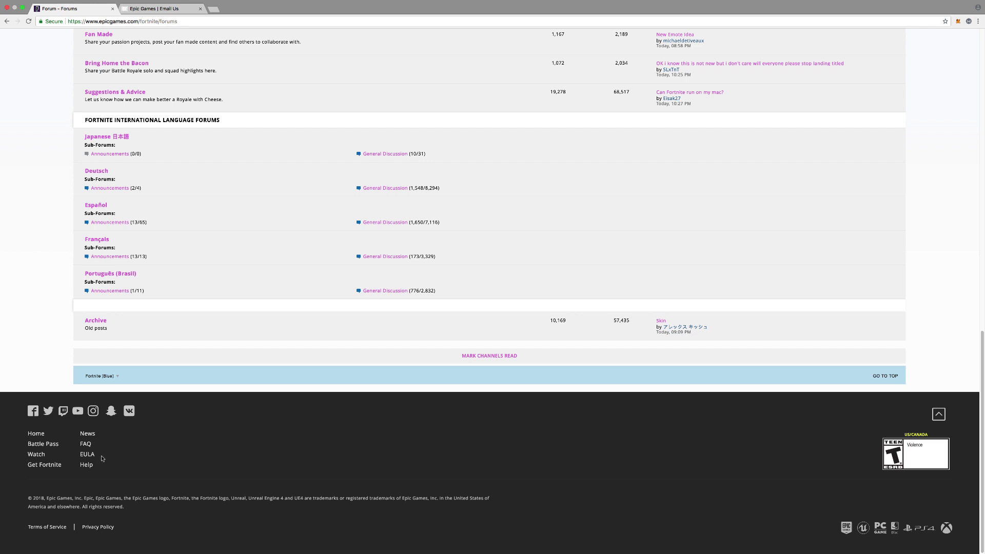
left_click(86, 465)
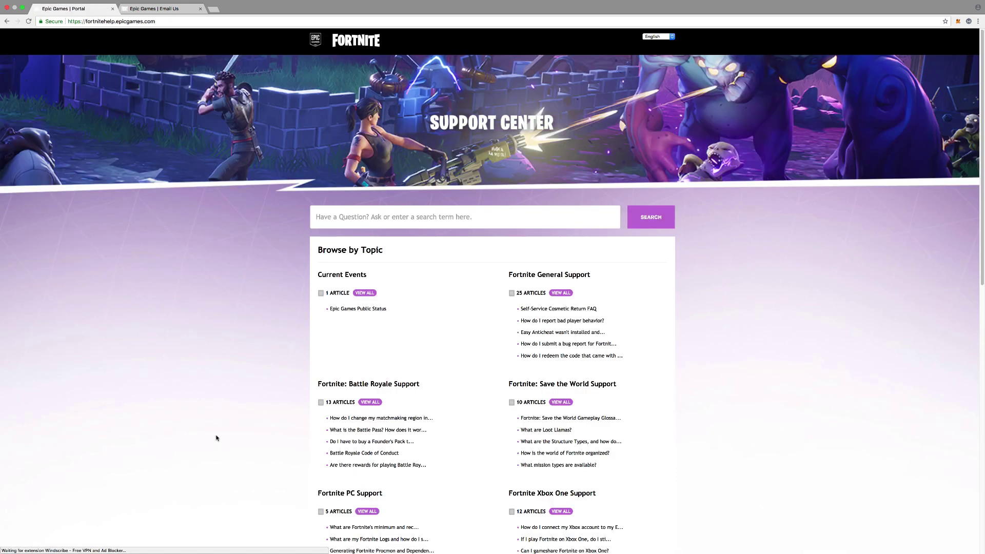
scroll(216, 437, "down", 3)
scroll(217, 439, "down", 10)
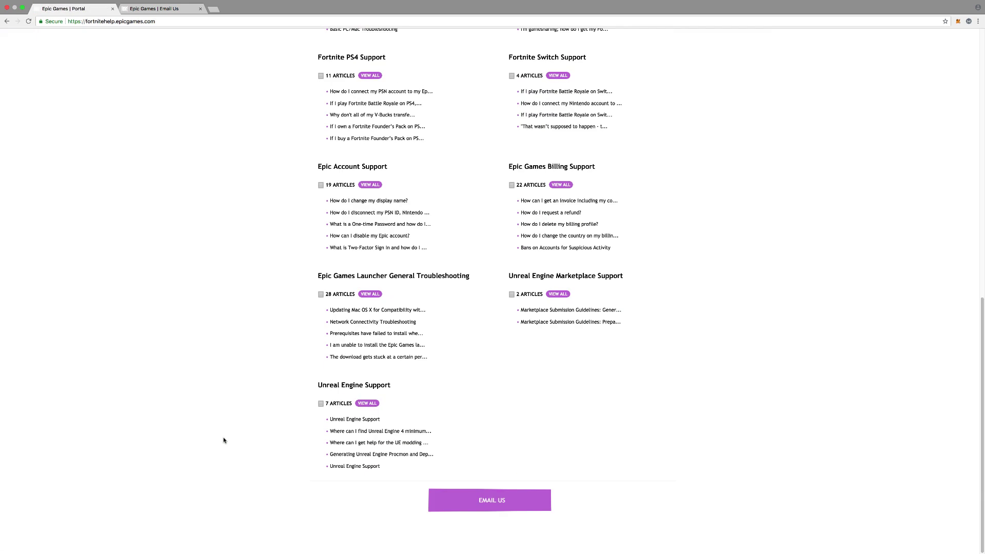
left_click(459, 504)
Step: On the Email Us tab, select the prefilled name and email address text
left_click(142, 8)
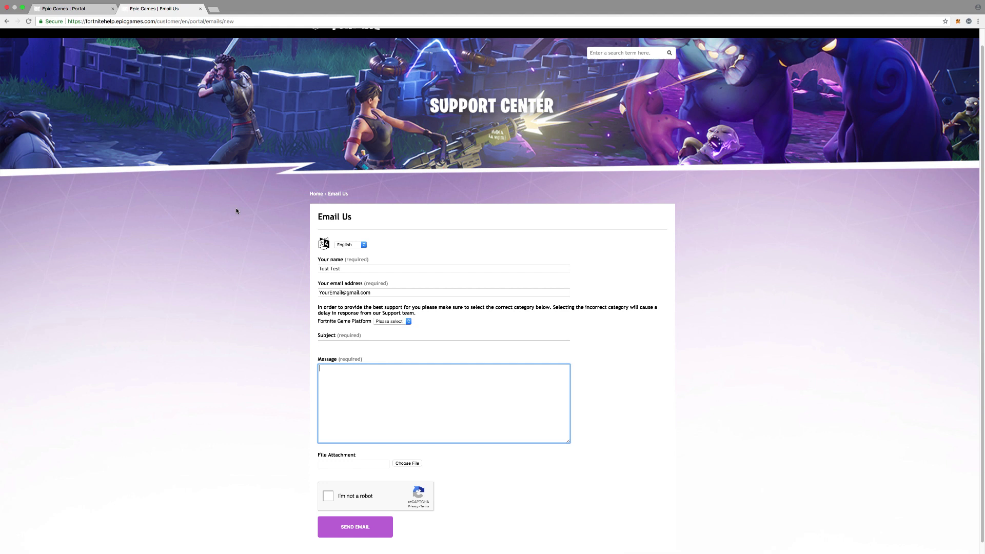
left_click(269, 255)
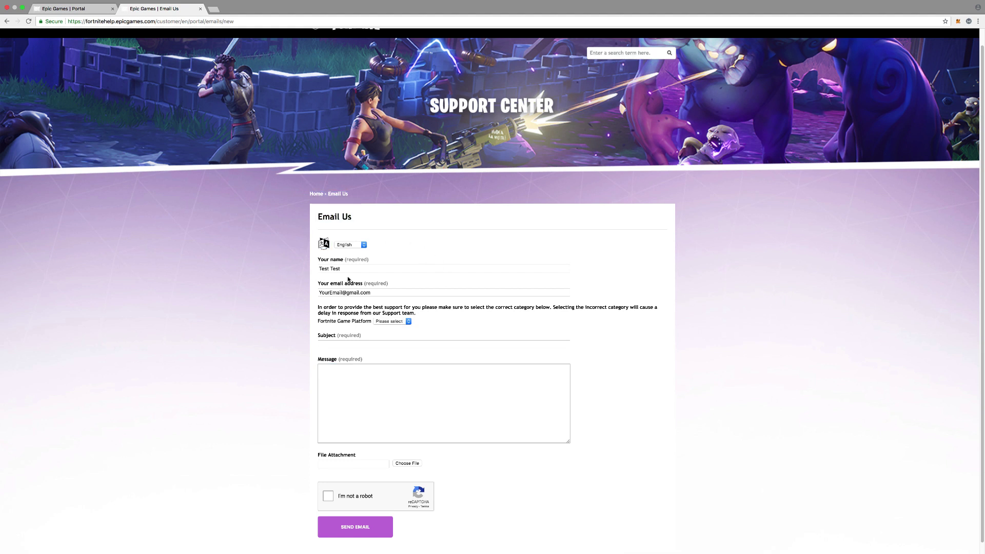
left_click_drag(353, 269, 308, 271)
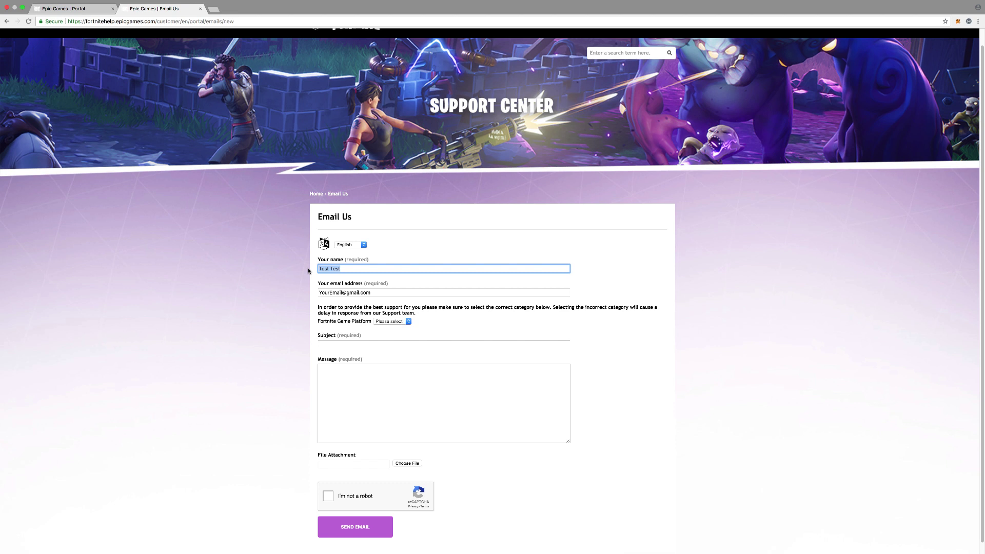
left_click(328, 293)
left_click_drag(371, 292, 311, 293)
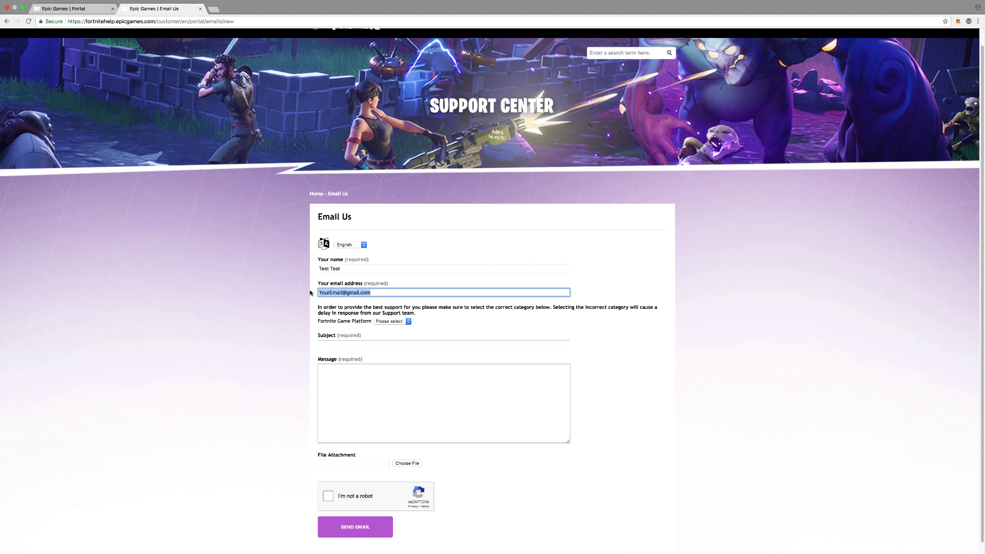
left_click(331, 293)
left_click_drag(378, 293, 313, 287)
Step: Set the platform to PC/Mac and the game mode to Fortnite: Save the World
left_click(381, 322)
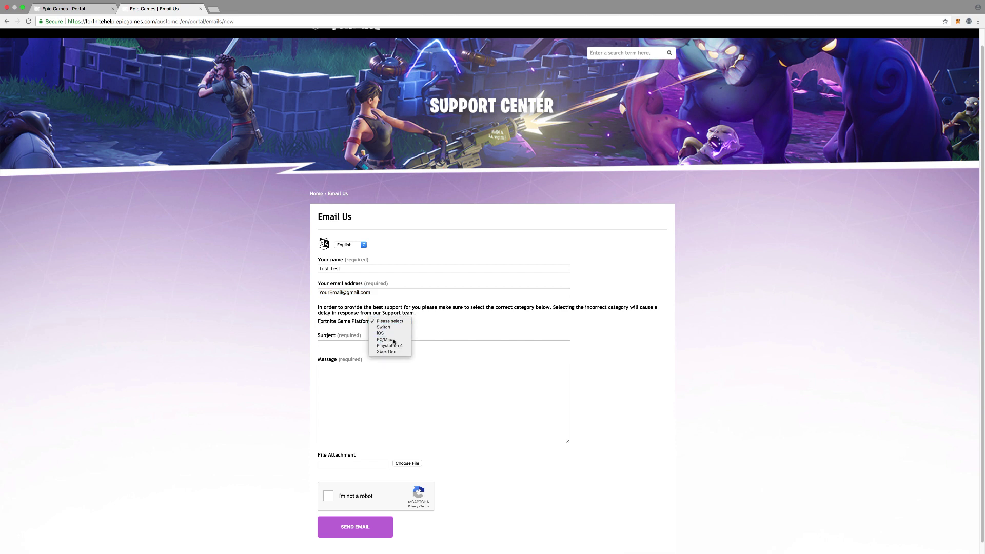
left_click(395, 339)
left_click(390, 323)
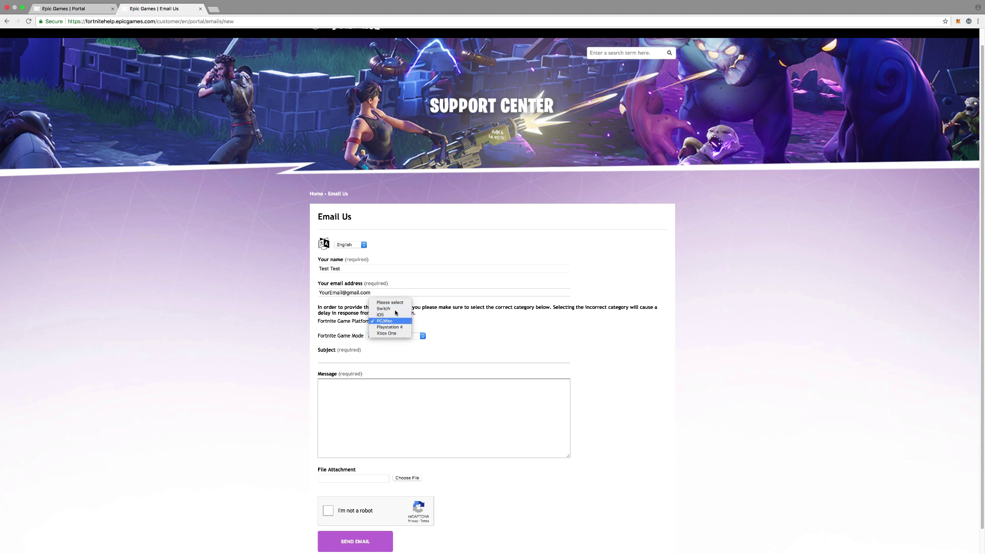
left_click(432, 324)
left_click(367, 337)
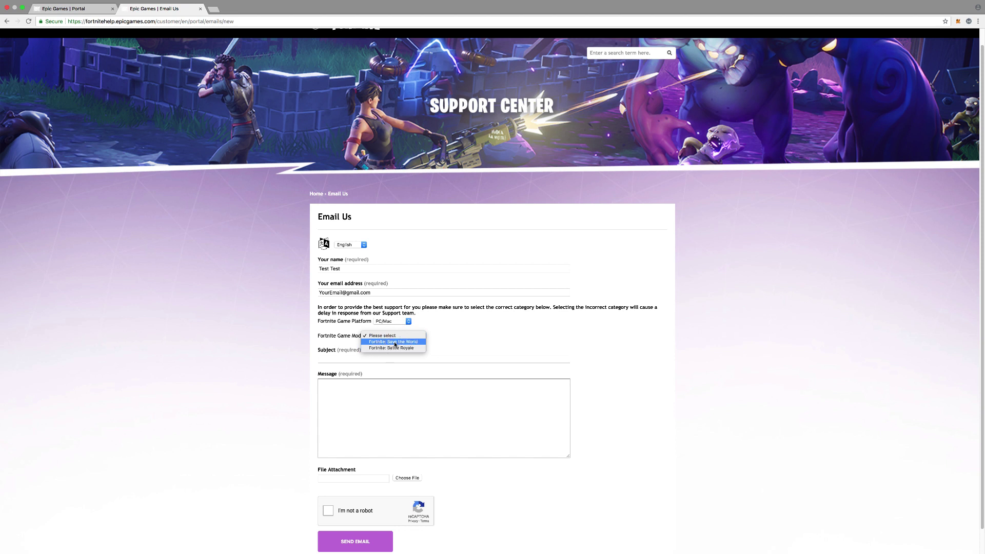
left_click(395, 342)
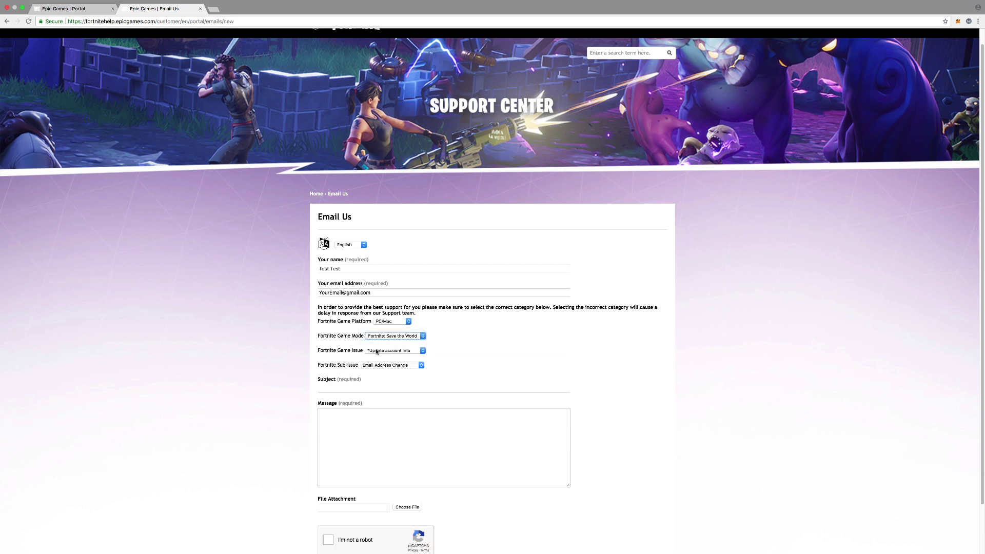
Step: Try Fortnite: Battle Royale as game mode, then revert to Fortnite: Save the World
left_click(381, 350)
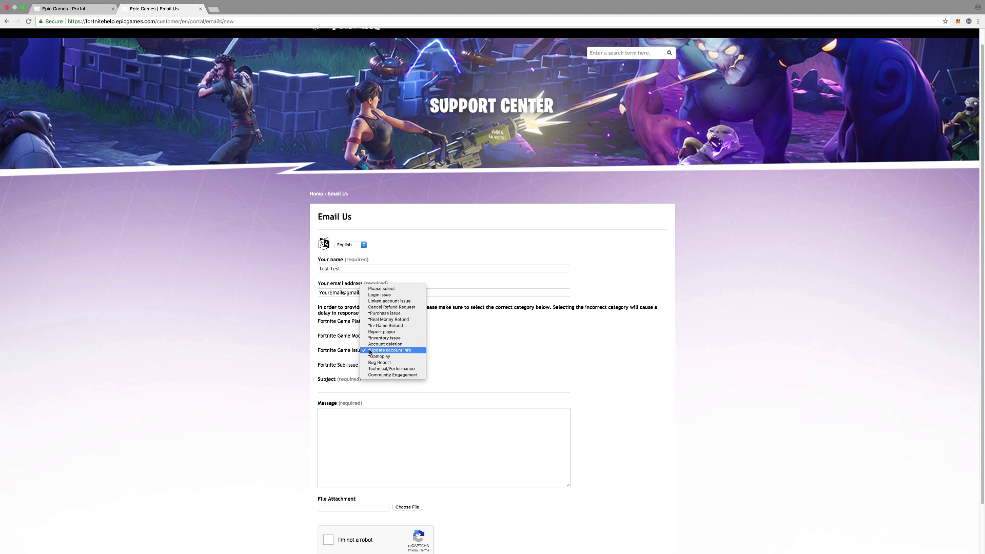
left_click(387, 354)
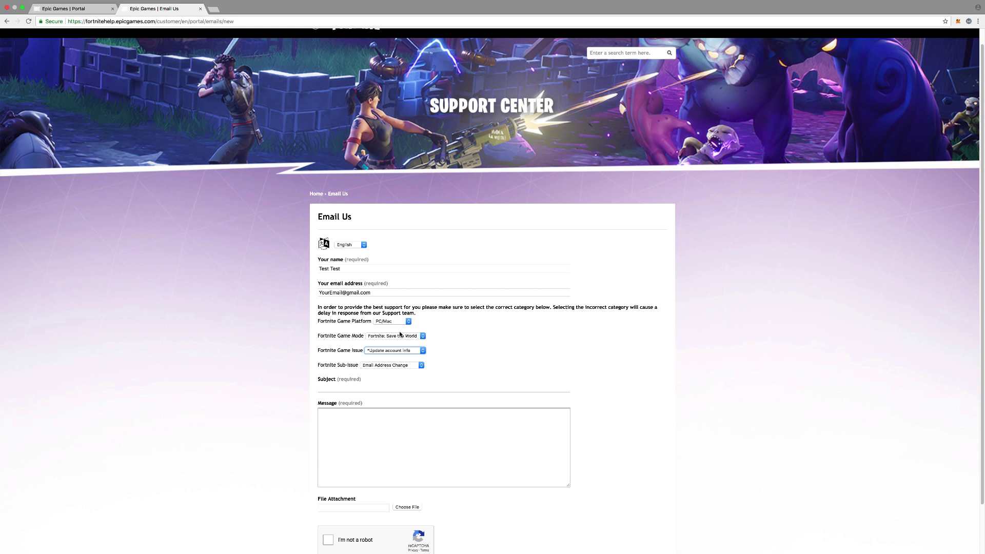
left_click(397, 335)
left_click(388, 352)
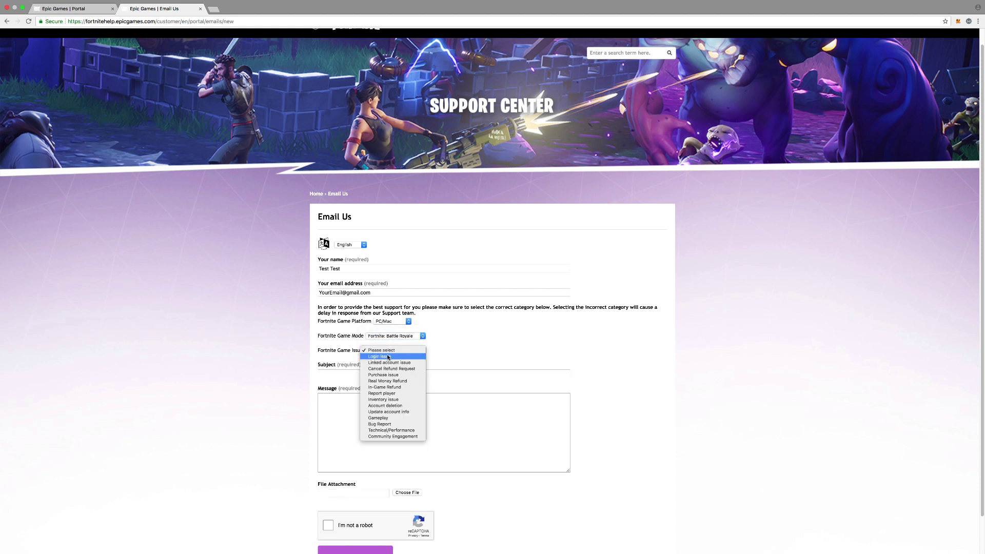
left_click(439, 346)
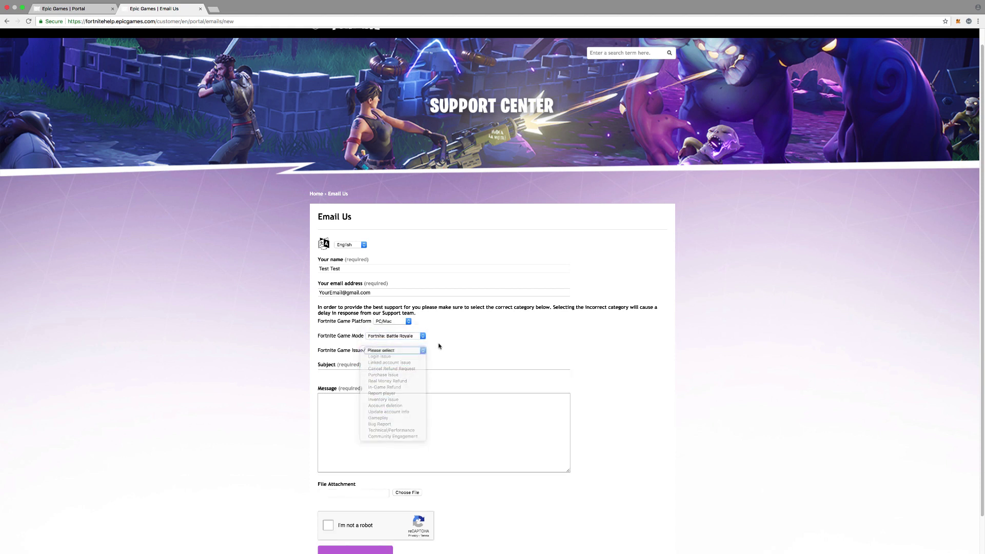
left_click(407, 336)
left_click(404, 330)
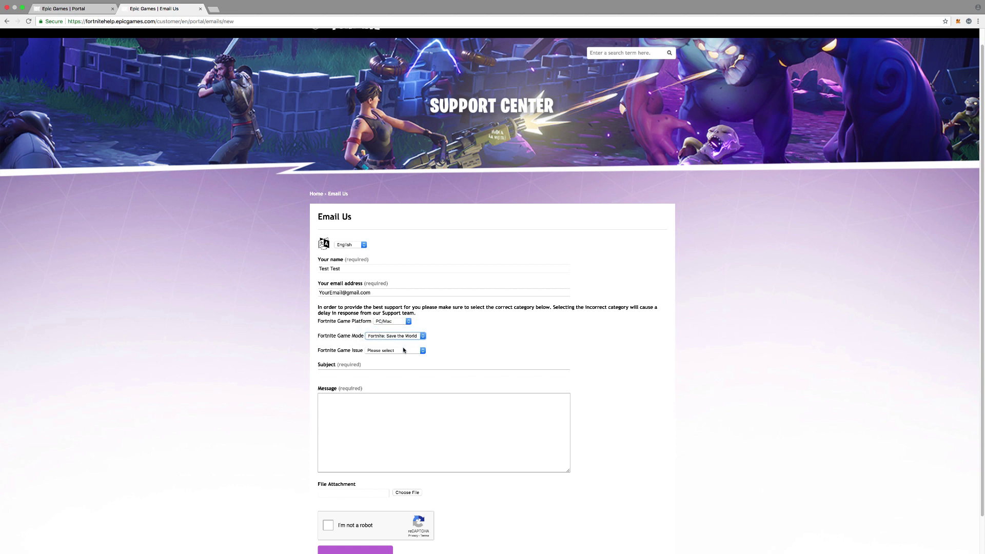
Step: Set the game issue to *Update account info and the sub-issue to Email Address Change
left_click(404, 350)
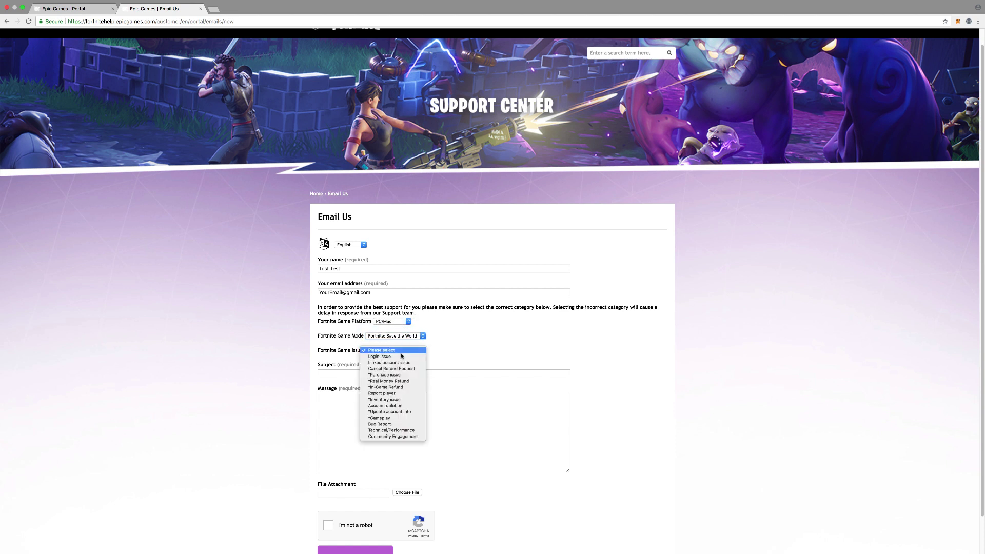
left_click(380, 412)
left_click(399, 366)
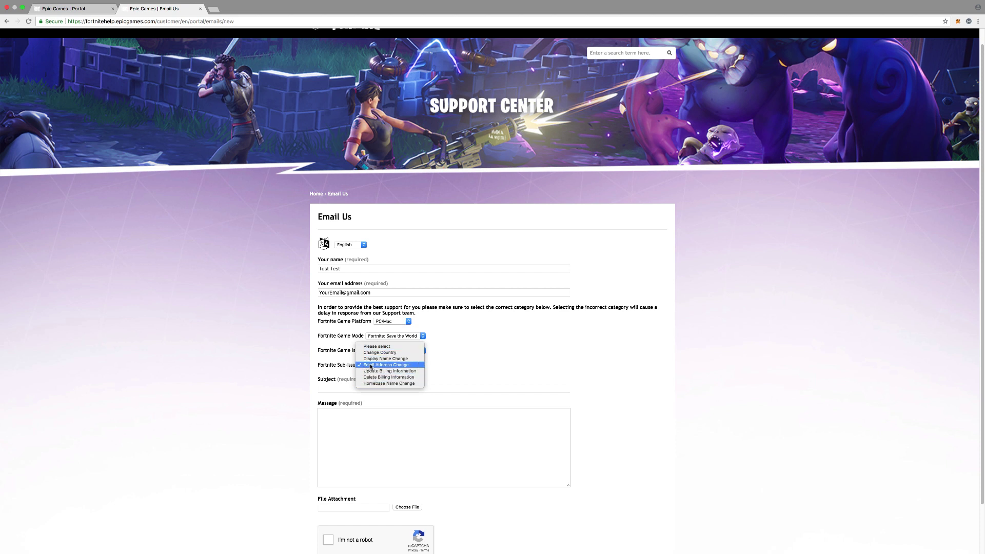
left_click(445, 360)
left_click(395, 388)
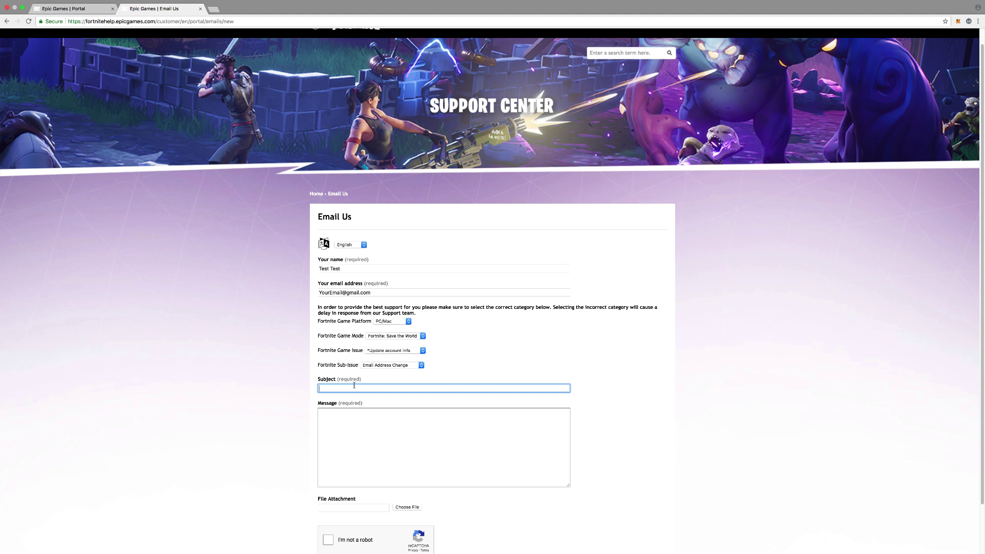
Step: Enter subject 'Help Me change the email on my account' and a message listing old and new emails
type("Help Me change the email on my account")
left_click(379, 425)
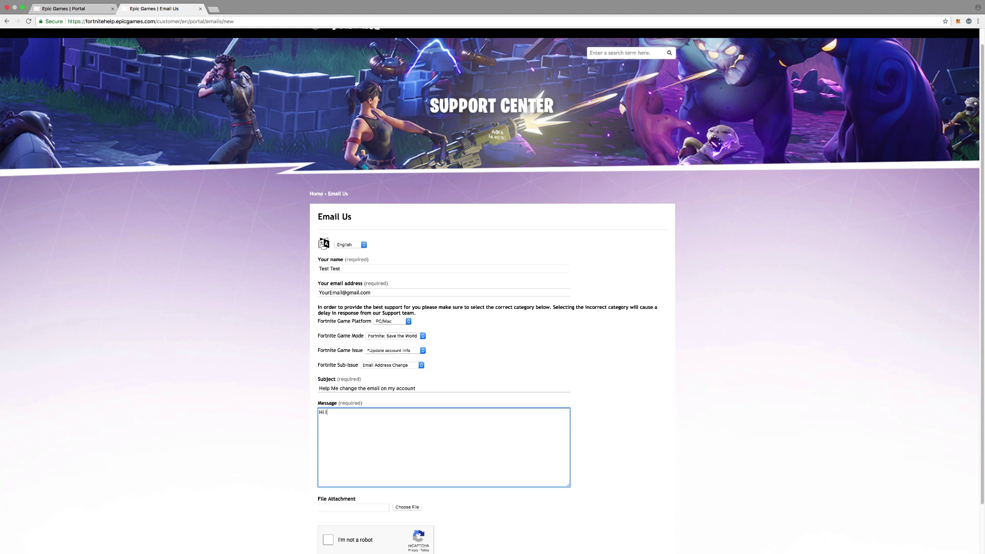
type("Hi I recen")
type("tly got a enw ")
type("ew email")
type(" and would like ")
type("t c")
type("o chang ei")
type("e i")
type("t.  Oring")
type("ginal email:")
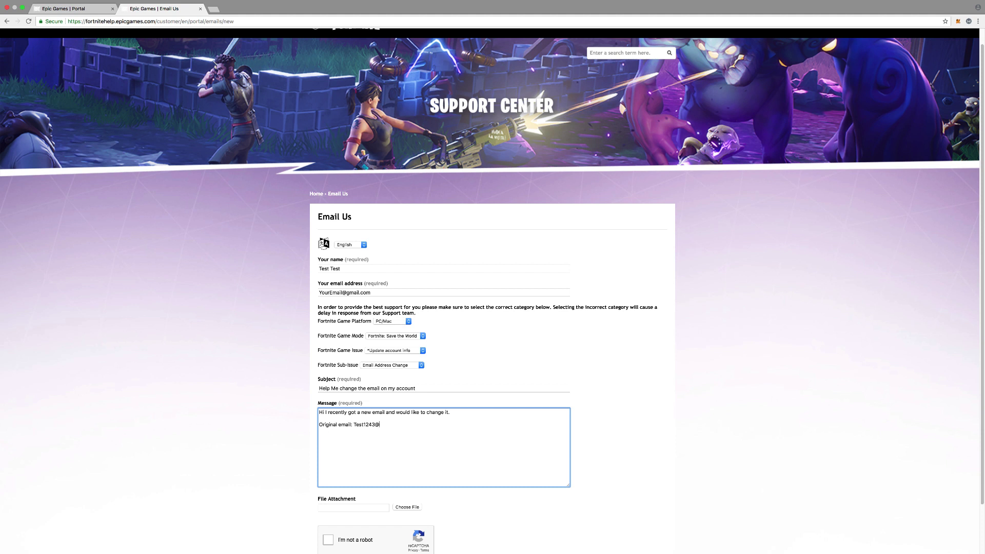
type("I want t")
type("o change the email to t")
type("his o")
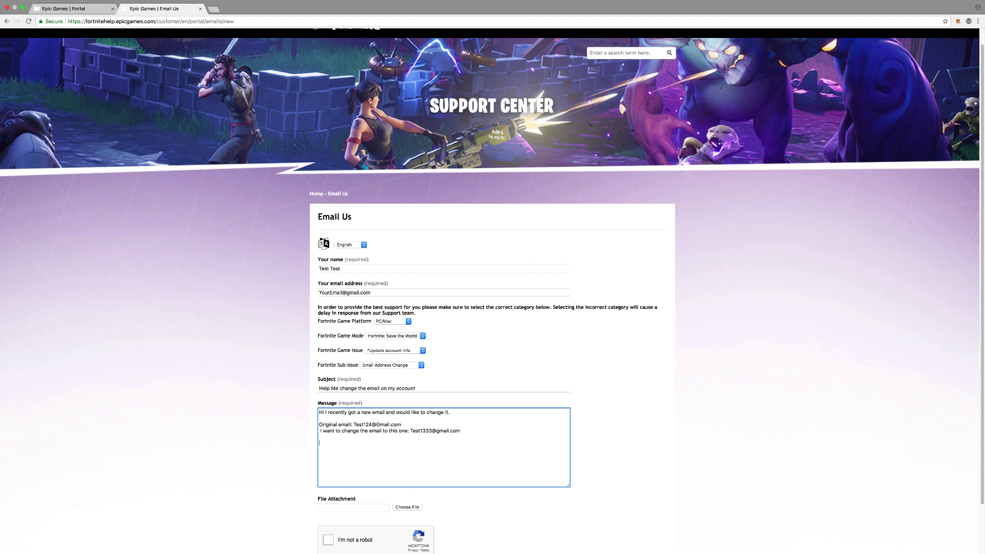
type("Thank you. Please Email if you need any more information.")
scroll(456, 429, "down", 3)
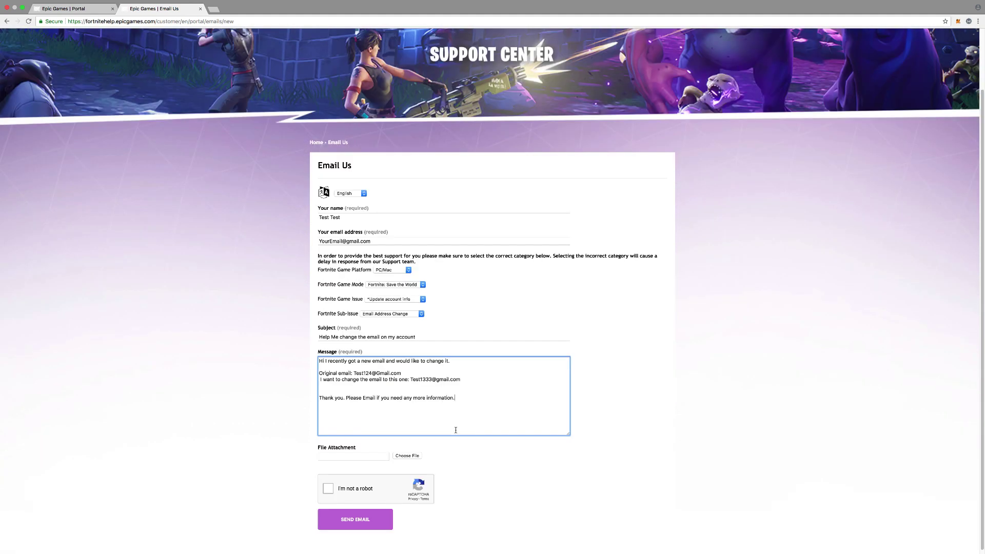
left_click_drag(318, 447, 356, 448)
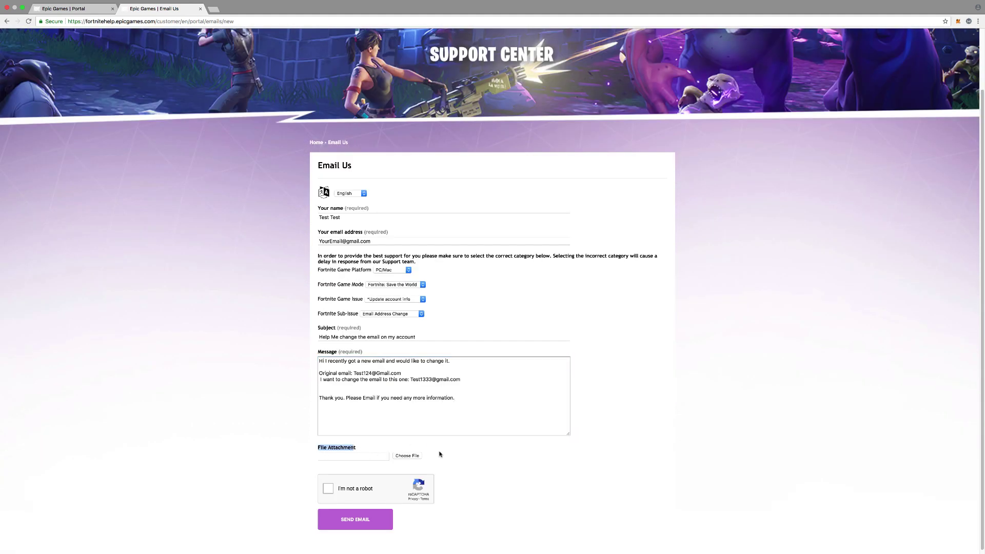
left_click(459, 448)
scroll(570, 359, "up", 5)
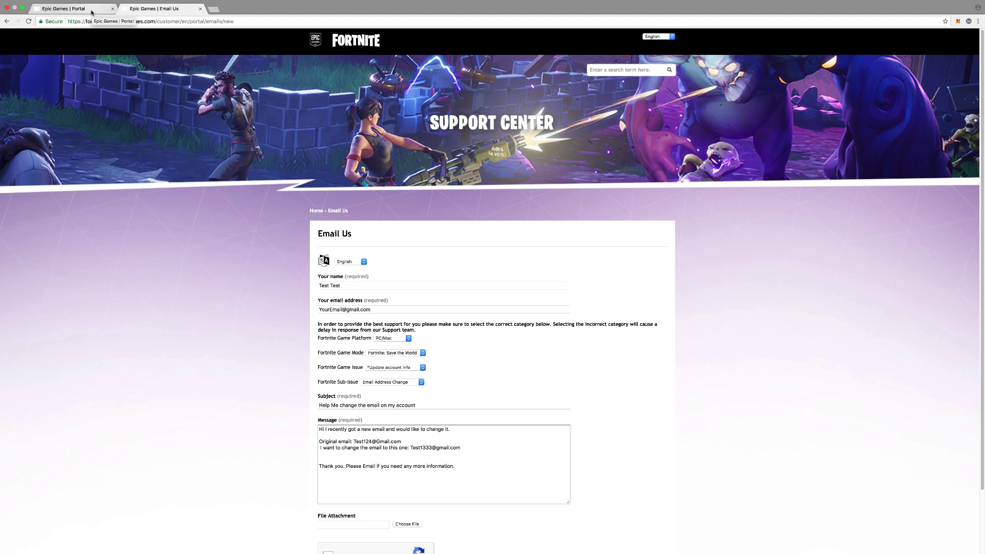
scroll(221, 86, "down", 1)
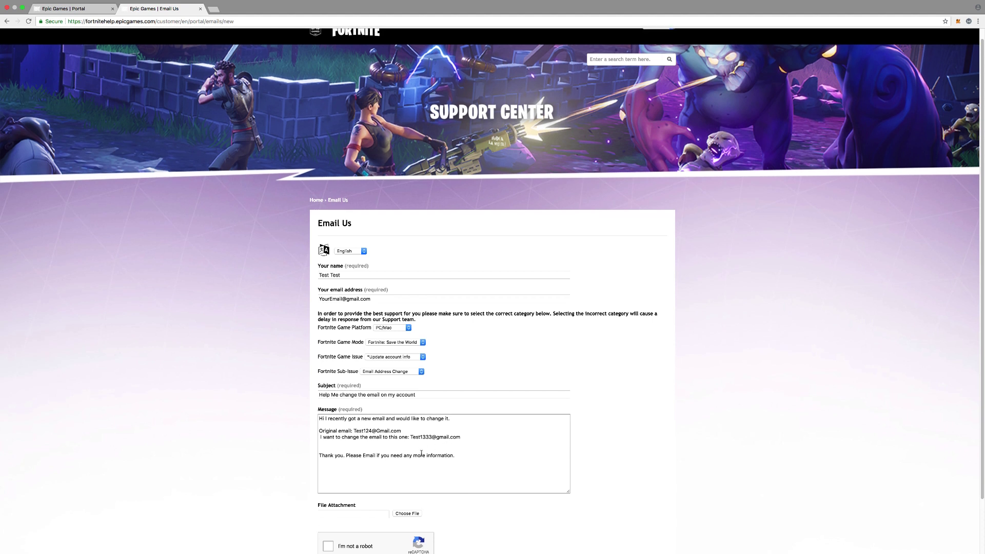
scroll(419, 452, "down", 1)
left_click(407, 473)
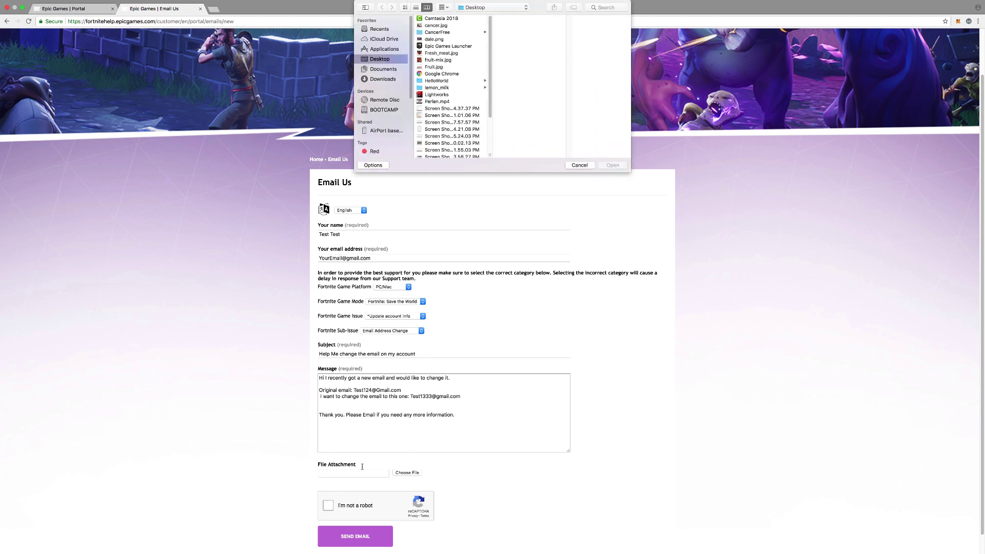
left_click(580, 165)
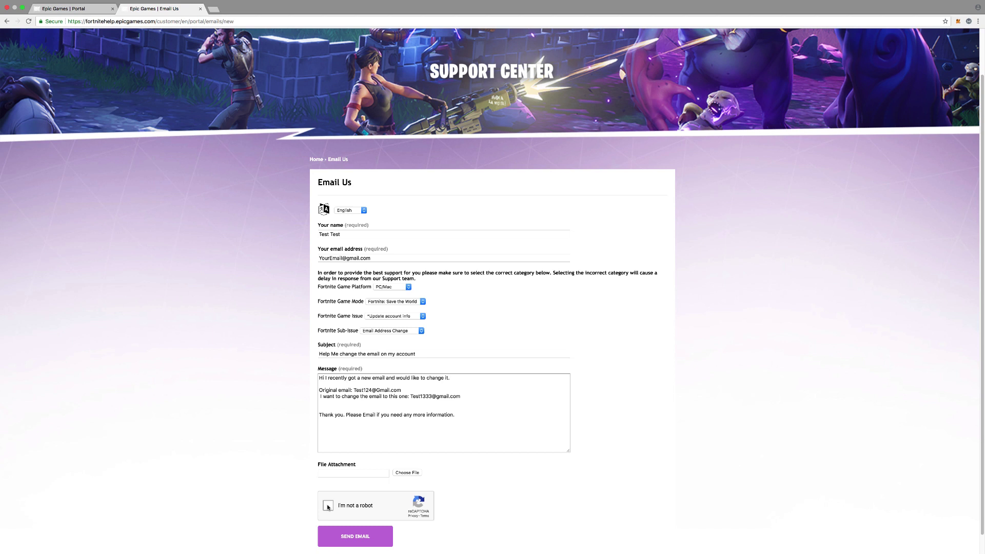
Step: Tick the 'I'm not a robot' reCAPTCHA checkbox
left_click(329, 506)
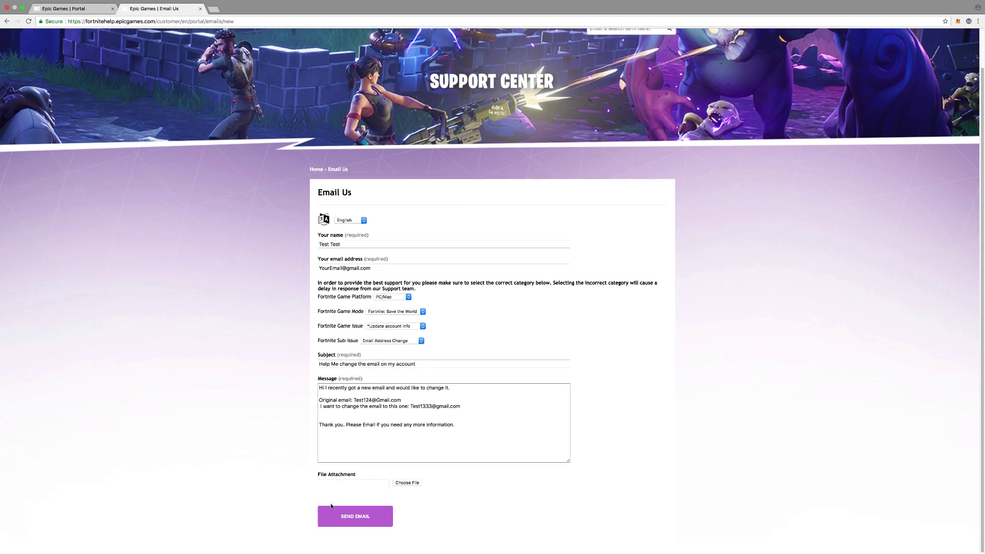